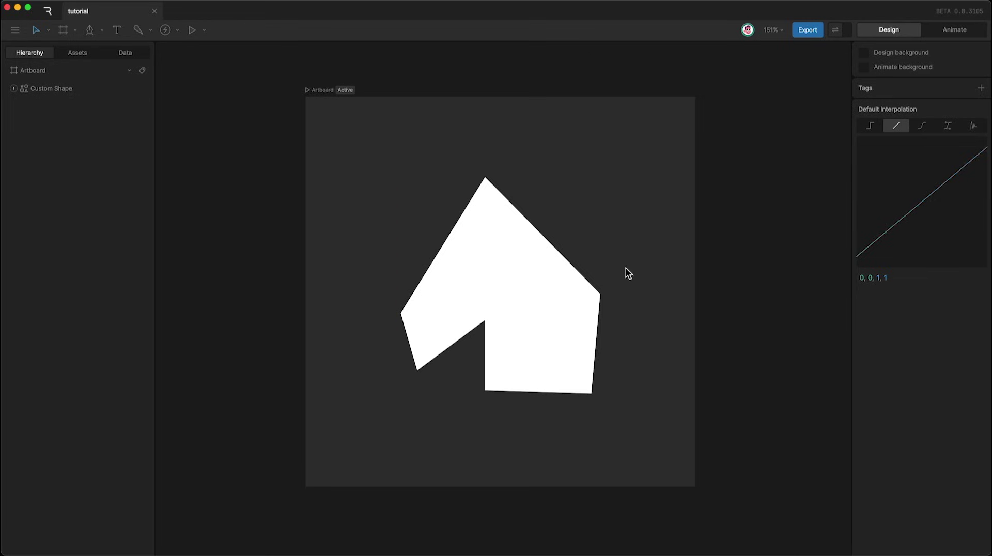
# Step: Select the Path inside Custom Shape, the white polygon, ready for vertex editing
pyautogui.click(494, 359)
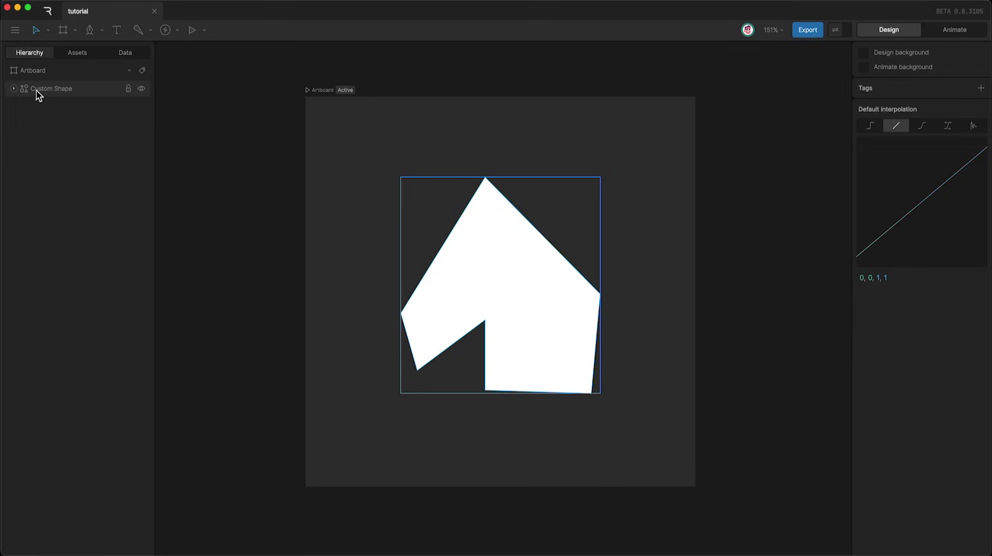
pyautogui.click(12, 90)
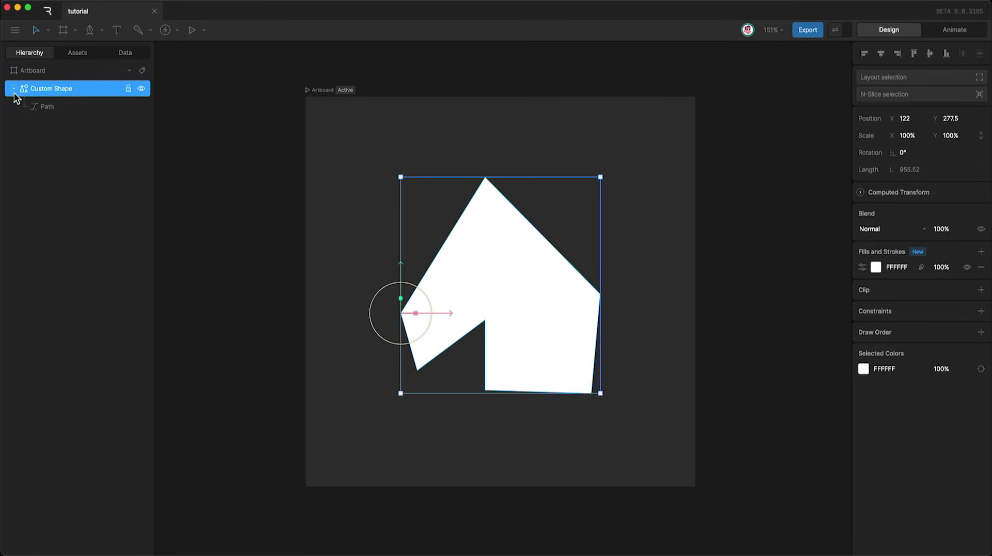
pyautogui.click(62, 107)
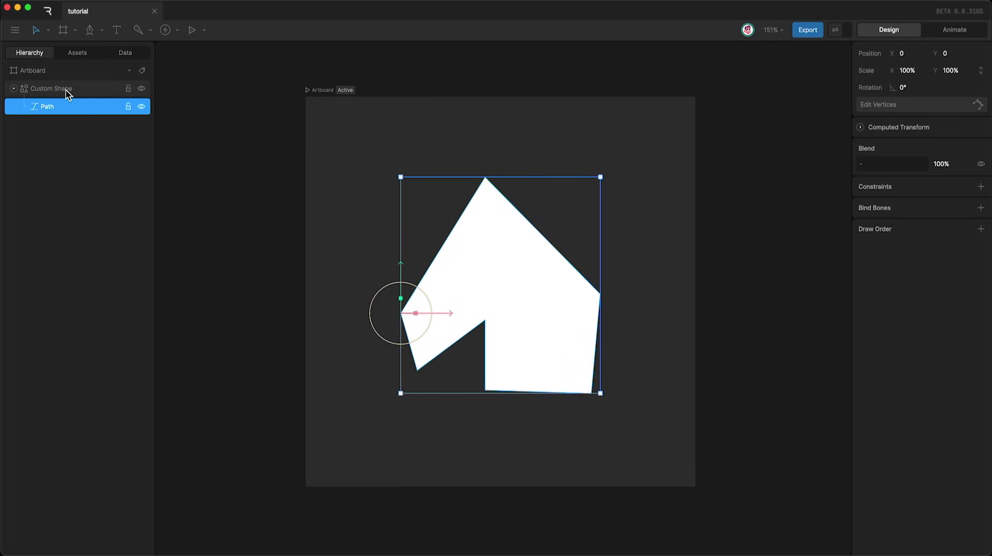
pyautogui.click(66, 90)
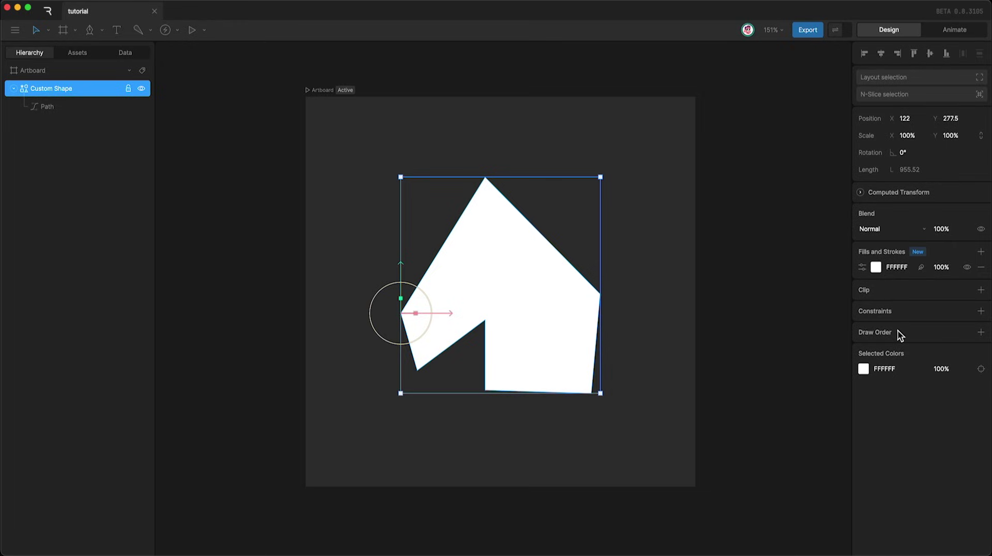
pyautogui.click(73, 108)
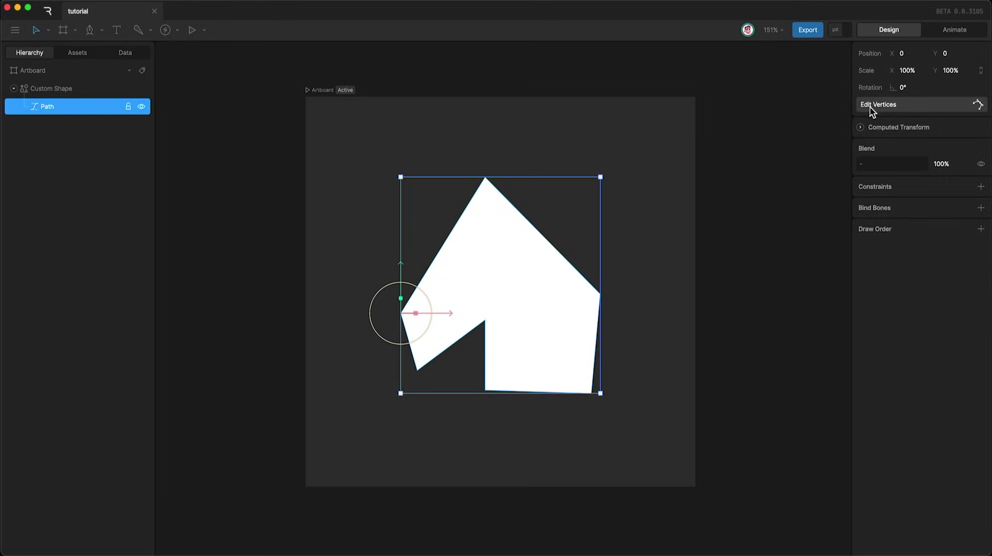
# Step: Replace the polygon's upper-right vertex with a new point higher up at X 270.6, Y -118.84
pyautogui.press('Return')
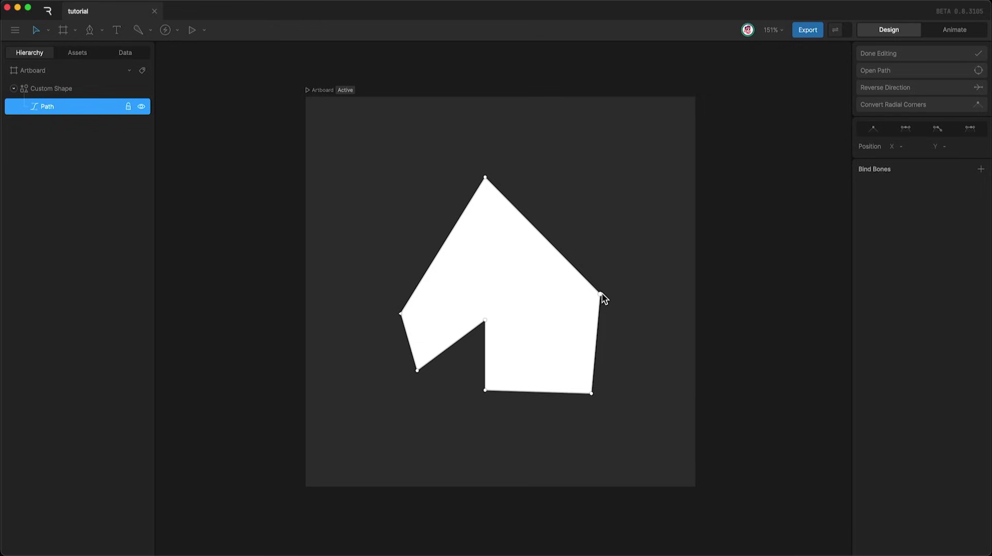
pyautogui.moveTo(601, 294); pyautogui.dragTo(615, 260)
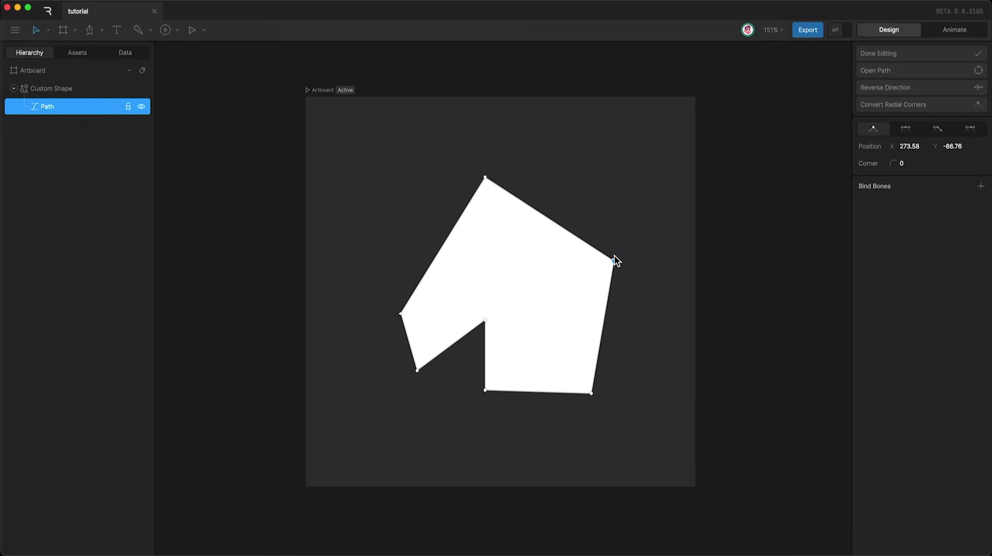
pyautogui.press('BackSpace')
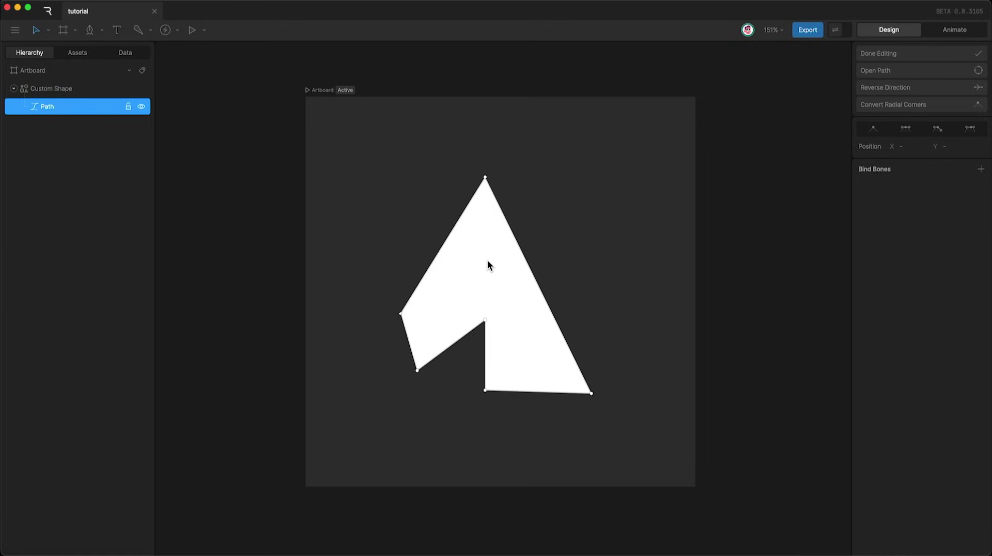
pyautogui.press('p')
pyautogui.press('v')
pyautogui.moveTo(527, 265); pyautogui.dragTo(612, 222)
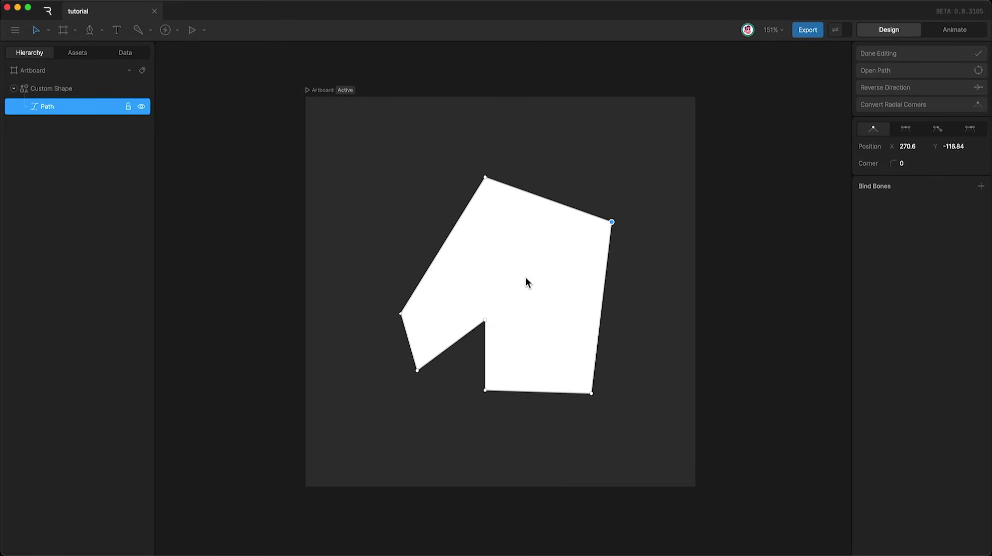
pyautogui.press('Return')
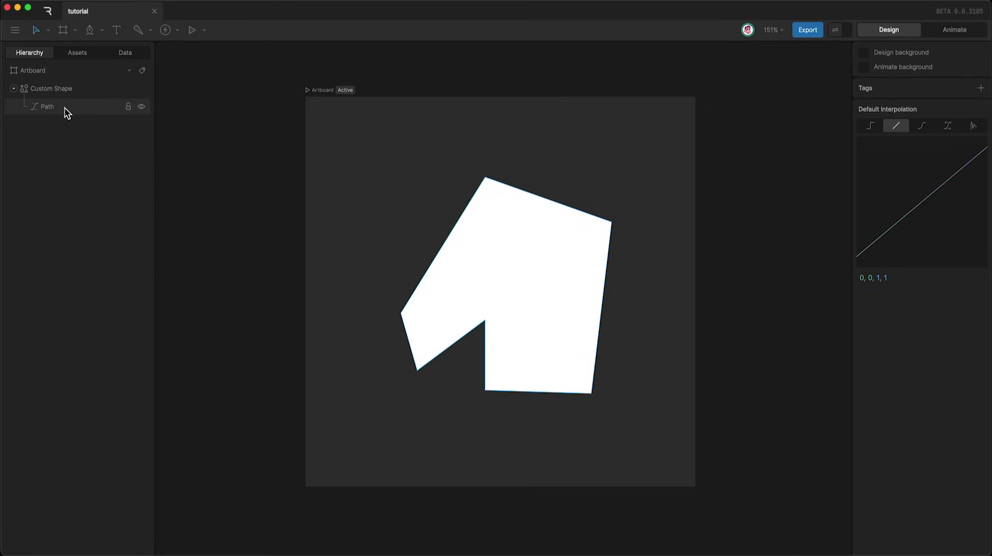
# Step: Duplicate the Path as Path 2 and move it left and below the original
pyautogui.click(82, 90)
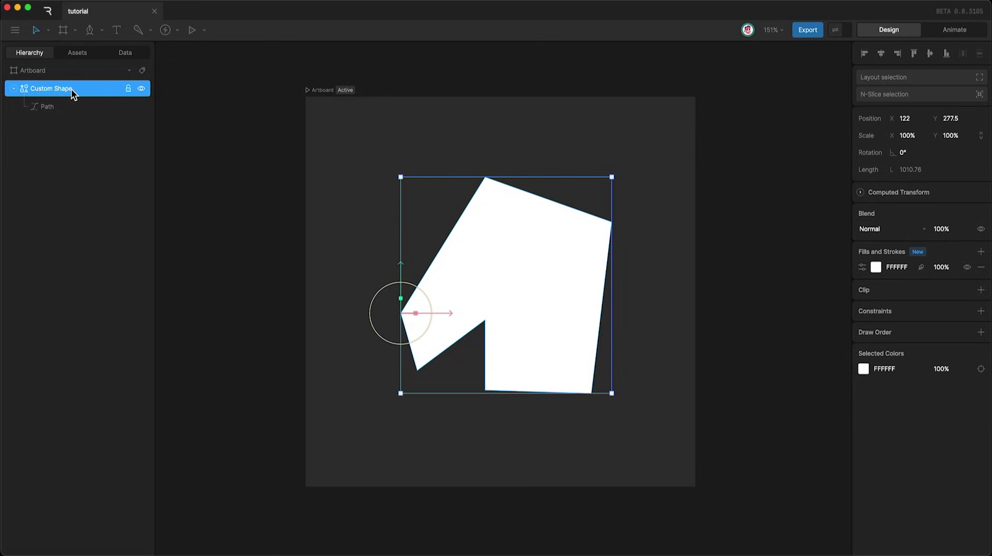
pyautogui.click(71, 109)
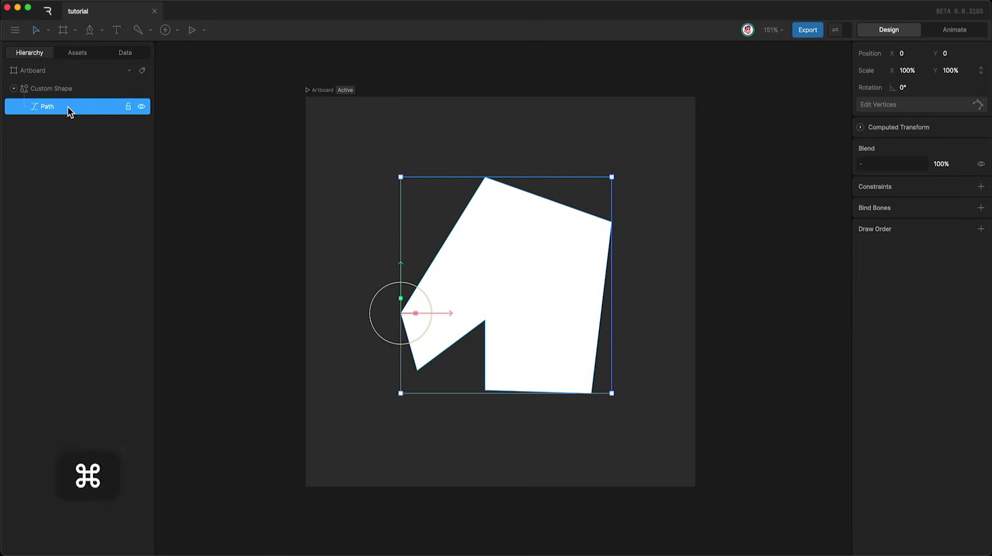
pyautogui.press('super+d')
pyautogui.moveTo(392, 290); pyautogui.dragTo(266, 343)
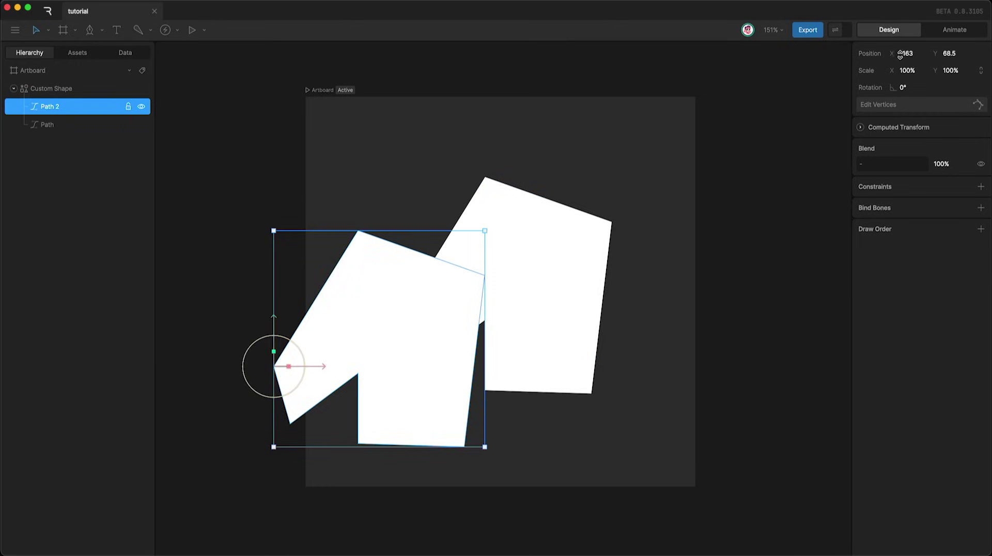
# Step: Scale Path 2 to 60% on X and Y and rotate it -50°
pyautogui.click(912, 72)
pyautogui.hotkey('shift', 'Down')
pyautogui.hotkey('shift', 'Down')
pyautogui.hotkey('shift', 'Down')
pyautogui.hotkey('shift', 'Down')
pyautogui.press('Tab')
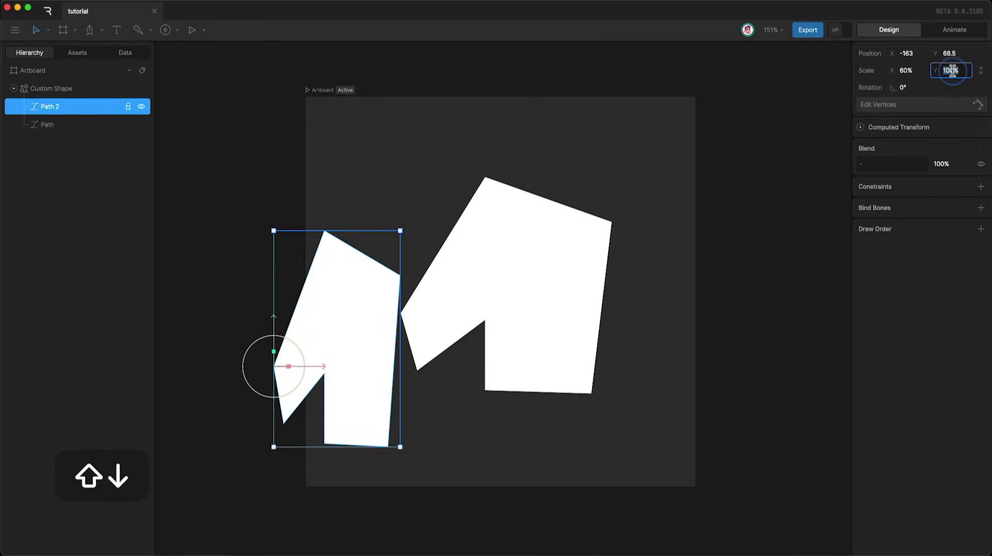
pyautogui.hotkey('shift', 'Down')
pyautogui.hotkey('shift', 'Down')
pyautogui.hotkey('shift', 'Down')
pyautogui.hotkey('shift', 'Down')
pyautogui.click(907, 88)
pyautogui.hotkey('shift', 'Down')
pyautogui.hotkey('shift', 'Down')
pyautogui.hotkey('shift', 'Down')
pyautogui.hotkey('shift', 'Down')
pyautogui.hotkey('shift', 'Down')
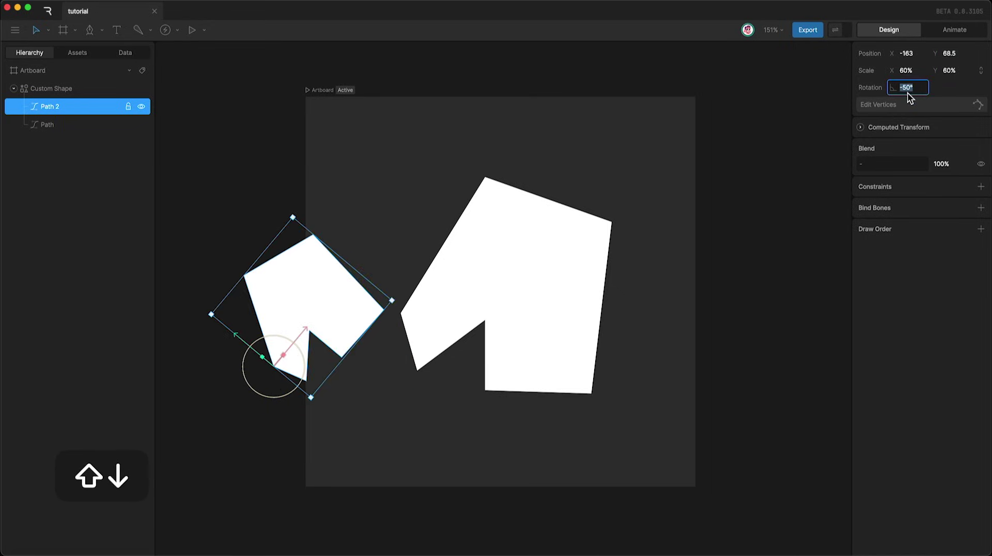
pyautogui.press('Return')
pyautogui.click(594, 171)
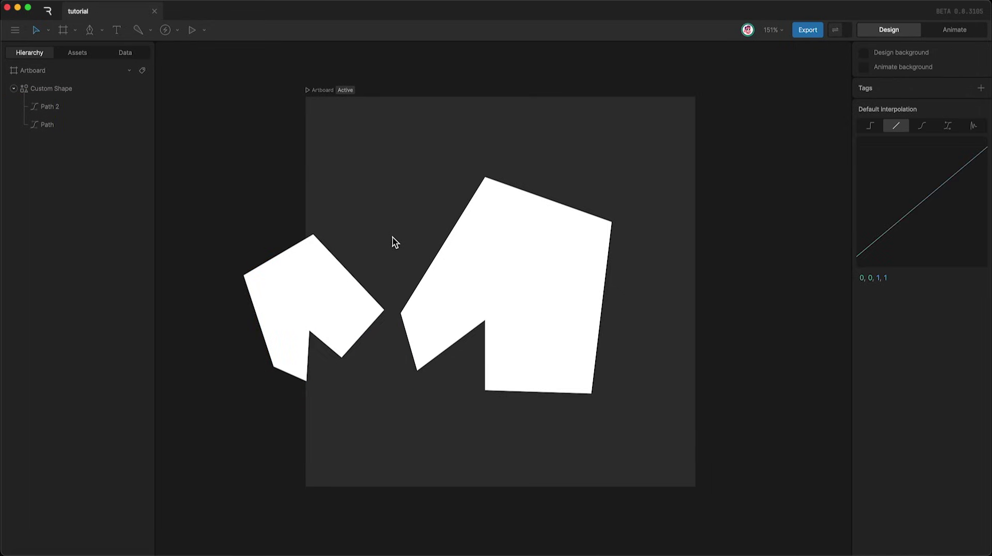
# Step: Draw an 87×87 square with the Rectangle tool above the large shape
pyautogui.click(103, 32)
pyautogui.click(114, 82)
pyautogui.moveTo(397, 135); pyautogui.dragTo(465, 180)
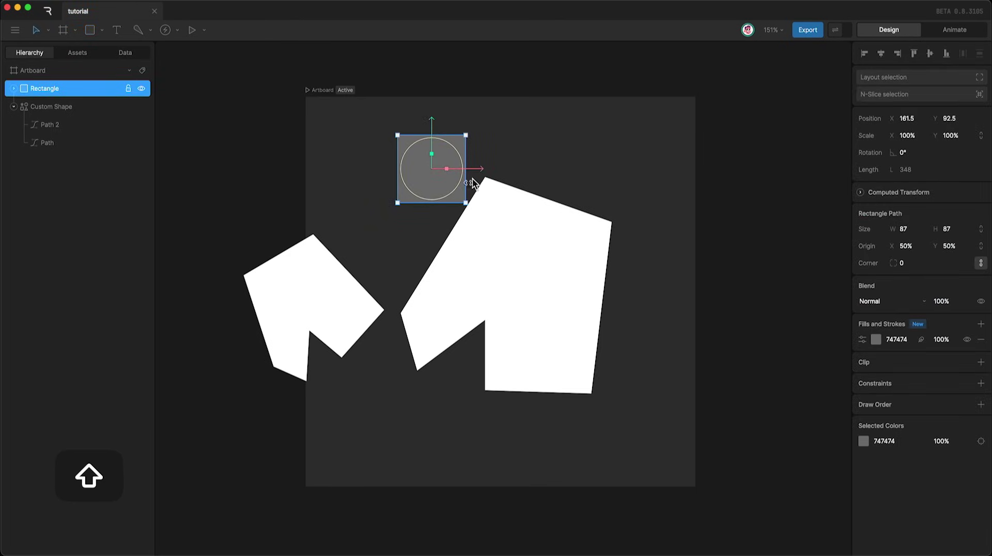
# Step: Move the square's path into Custom Shape and delete the empty Rectangle layer
pyautogui.click(14, 89)
pyautogui.click(61, 106)
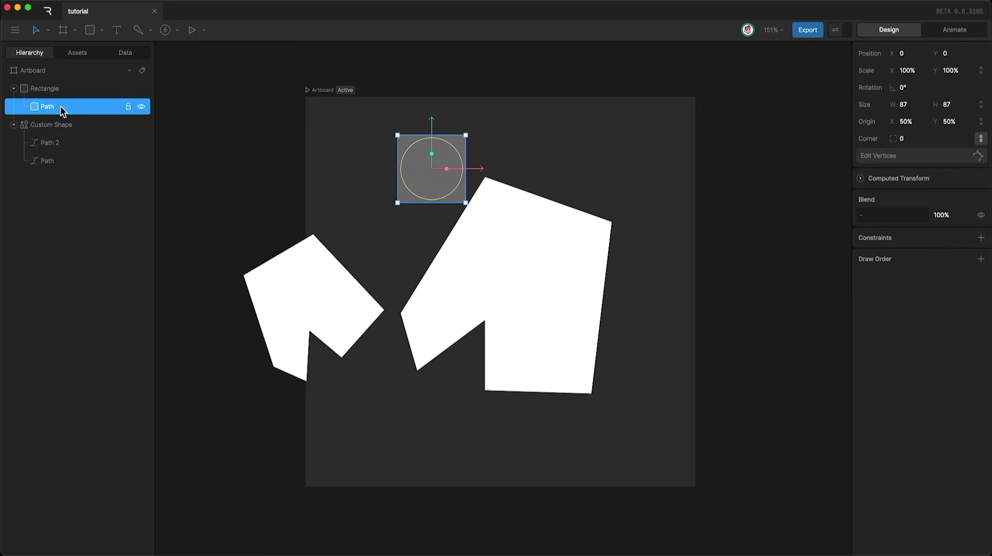
pyautogui.moveTo(69, 101); pyautogui.dragTo(61, 124)
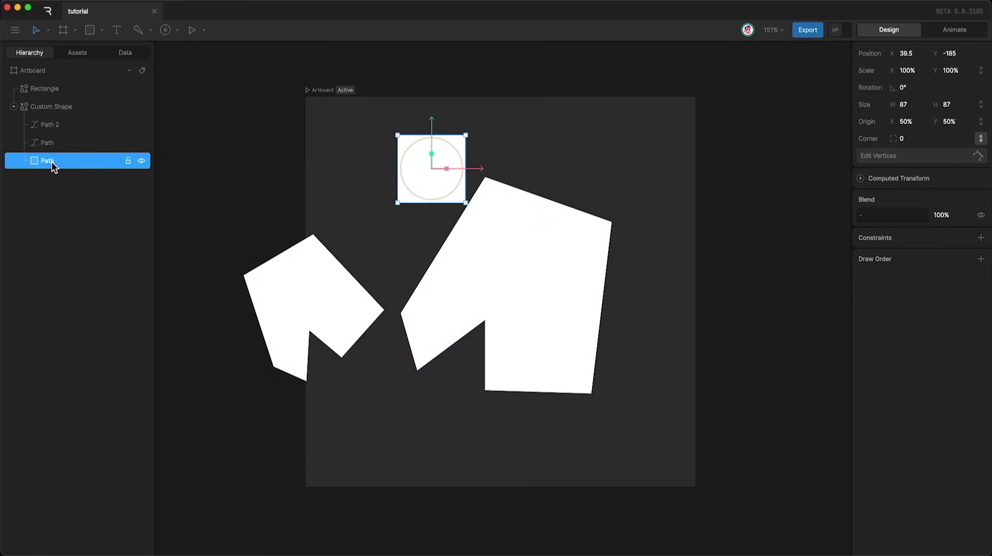
pyautogui.click(51, 91)
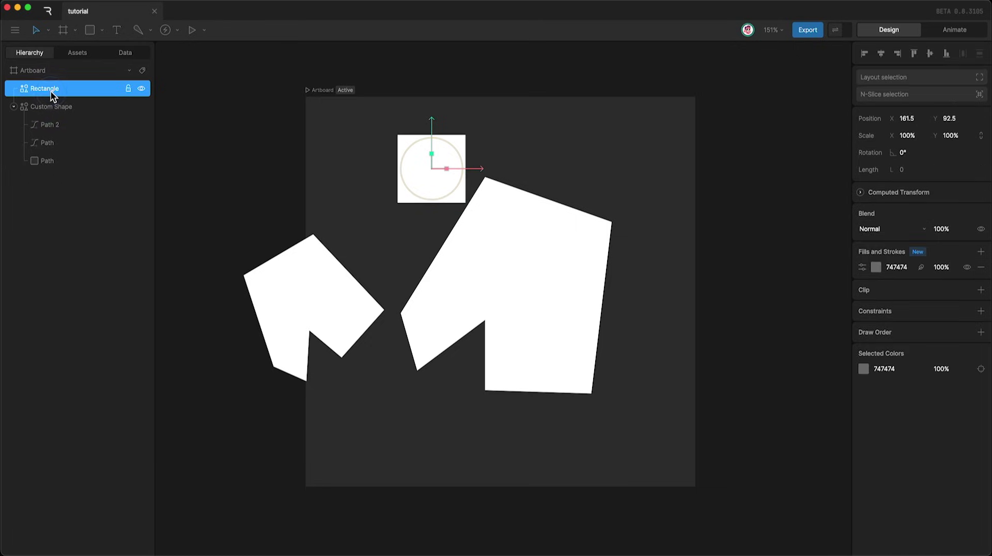
pyautogui.press('BackSpace')
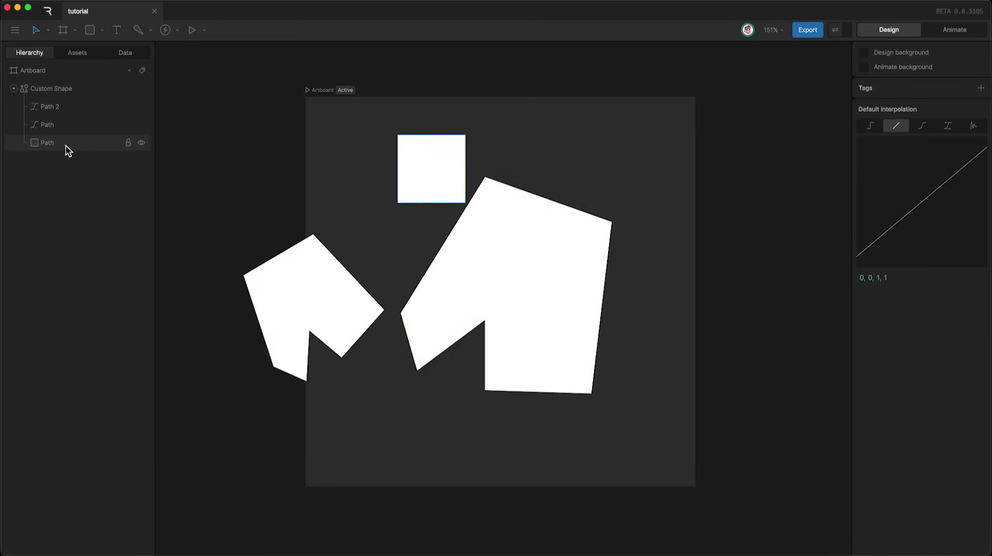
pyautogui.click(53, 144)
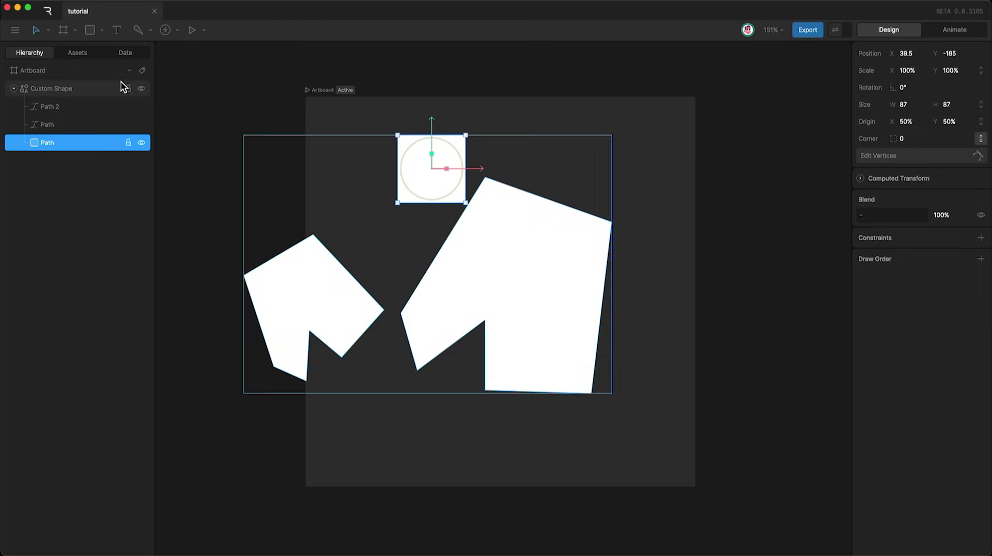
# Step: Change Custom Shape's fill to red, FF5252
pyautogui.click(75, 89)
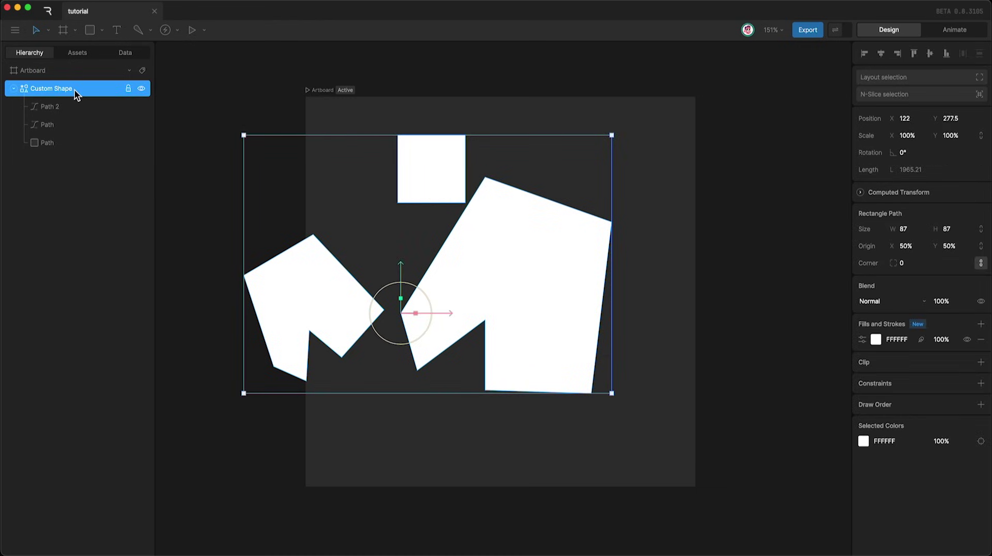
pyautogui.click(875, 339)
pyautogui.moveTo(804, 353)
pyautogui.mouseDown()
pyautogui.moveTo(801, 343)
pyautogui.moveTo(814, 344)
pyautogui.mouseUp()
# Step: Add a white stroke of width 21 to Custom Shape
pyautogui.click(898, 358)
pyautogui.click(980, 323)
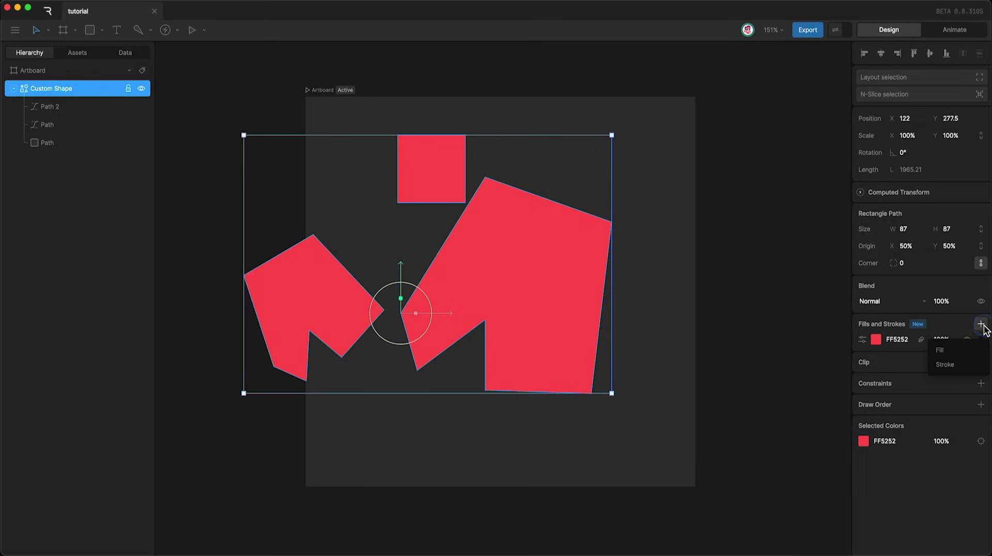
pyautogui.click(947, 367)
pyautogui.click(945, 339)
pyautogui.hotkey('shift', 'Up')
pyautogui.hotkey('shift', 'Up')
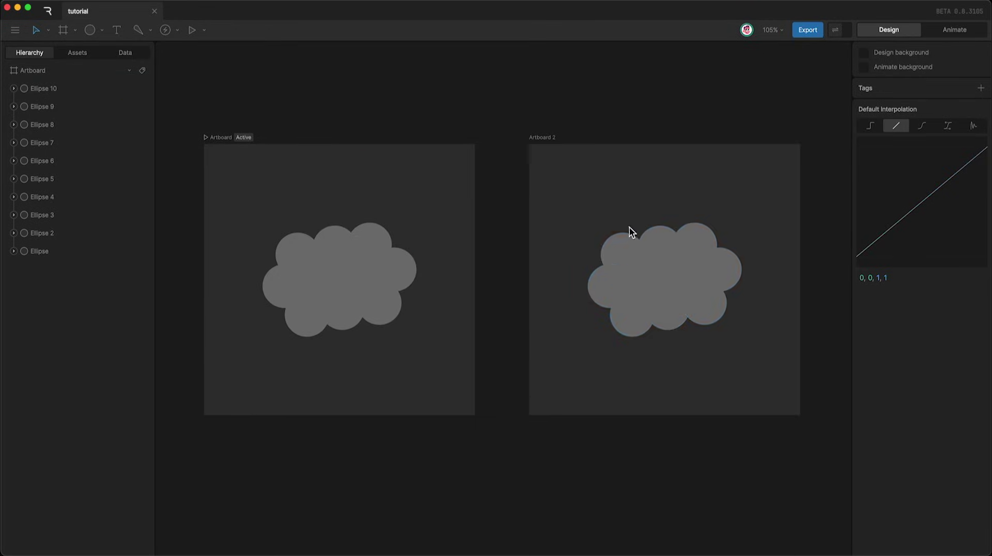
# Step: Select individual ellipses of the left cloud, including Ellipse 8 and Ellipse 10, to inspect them
pyautogui.click(287, 247)
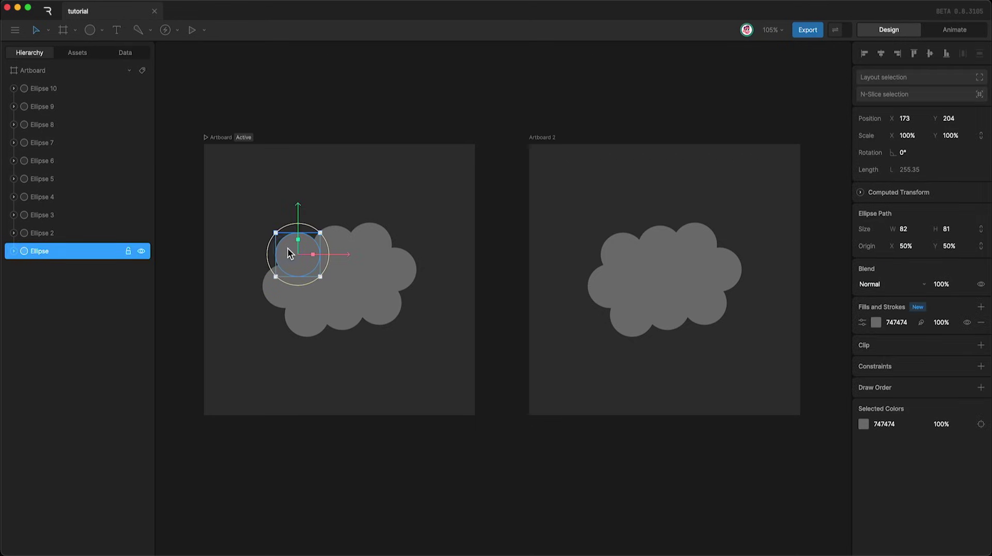
pyautogui.click(335, 241)
pyautogui.click(380, 235)
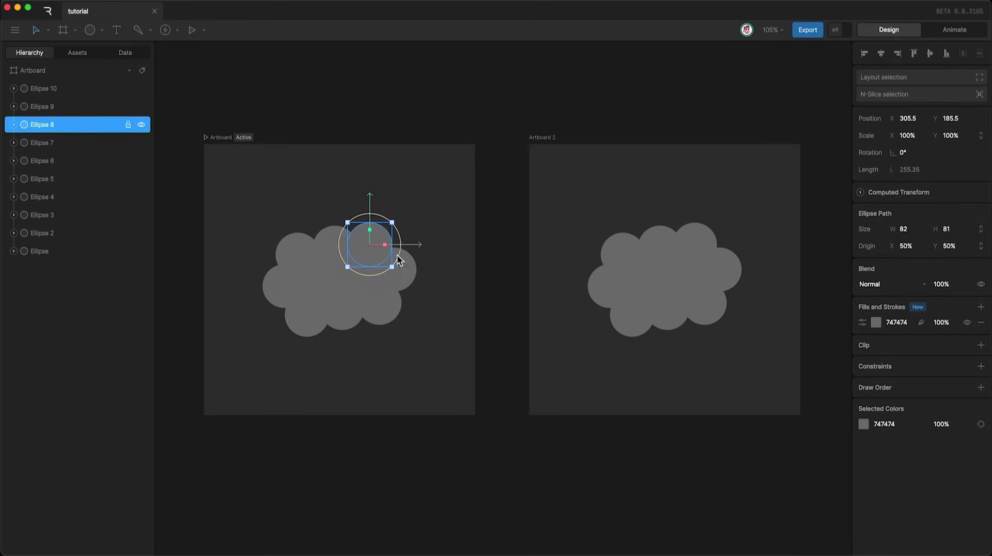
pyautogui.click(398, 257)
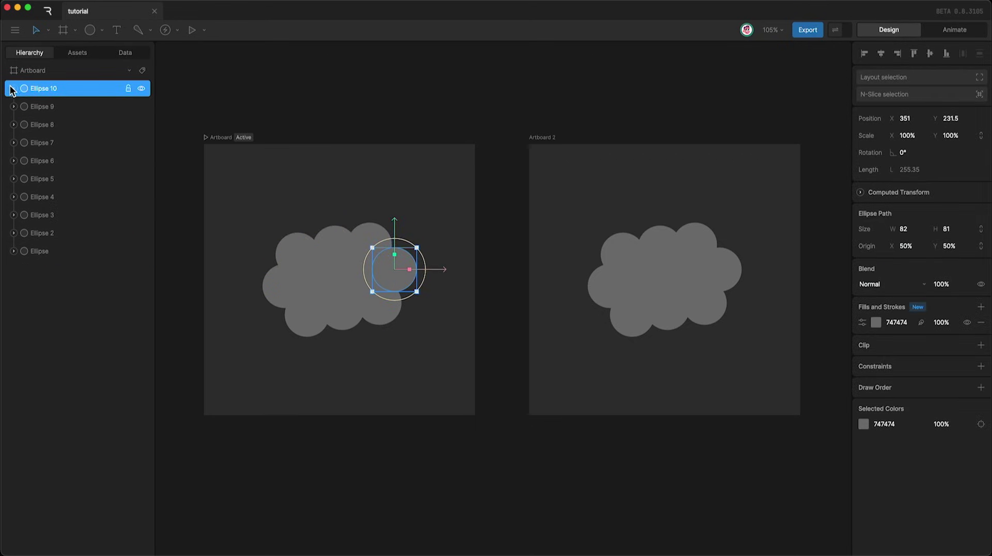
pyautogui.click(12, 89)
pyautogui.click(14, 89)
# Step: Fill all ten left-cloud ellipses red in one selection
pyautogui.moveTo(208, 196); pyautogui.dragTo(454, 367)
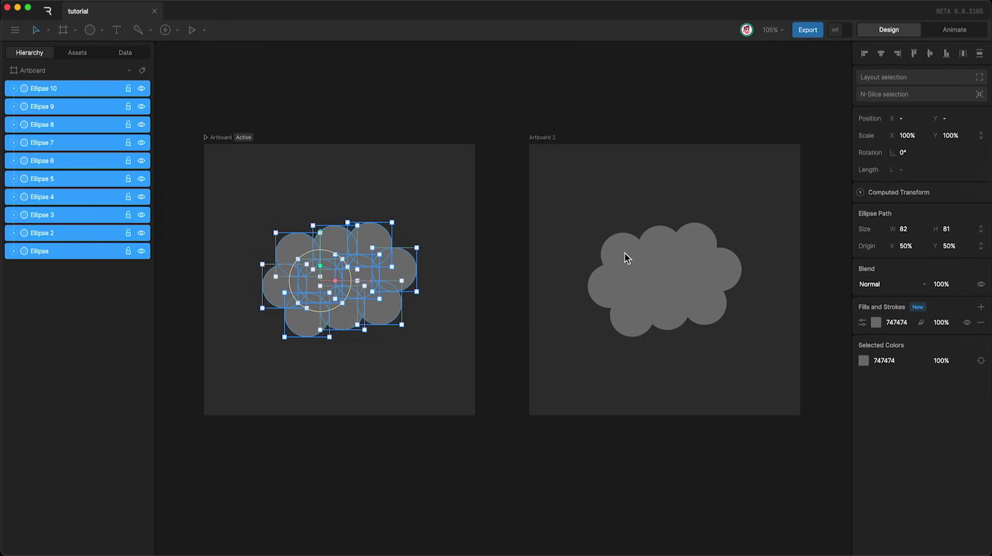
pyautogui.click(875, 322)
pyautogui.moveTo(803, 363); pyautogui.dragTo(823, 336)
pyautogui.click(437, 369)
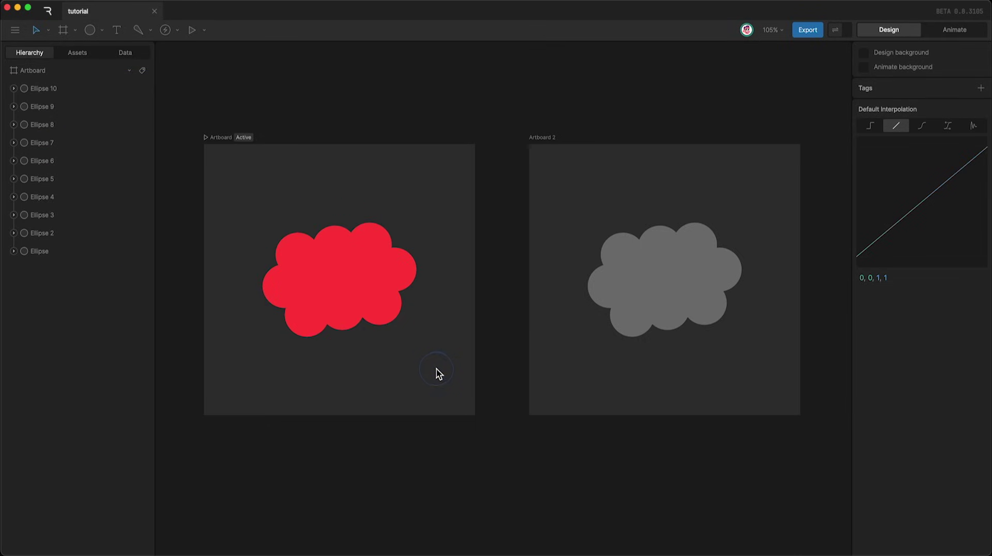
pyautogui.click(582, 205)
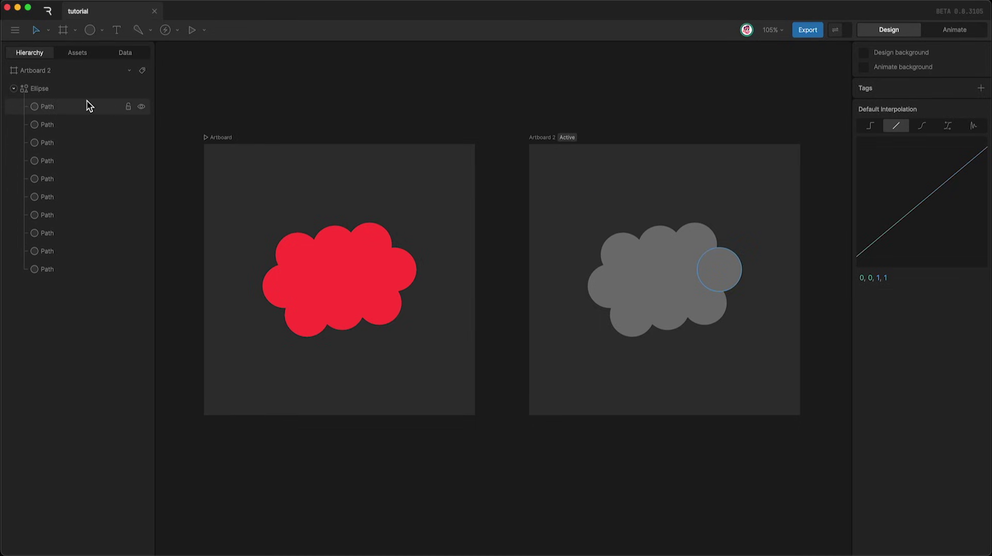
# Step: Fill Artboard 2's single Ellipse shape red, FF3939, to match the left cloud
pyautogui.click(71, 93)
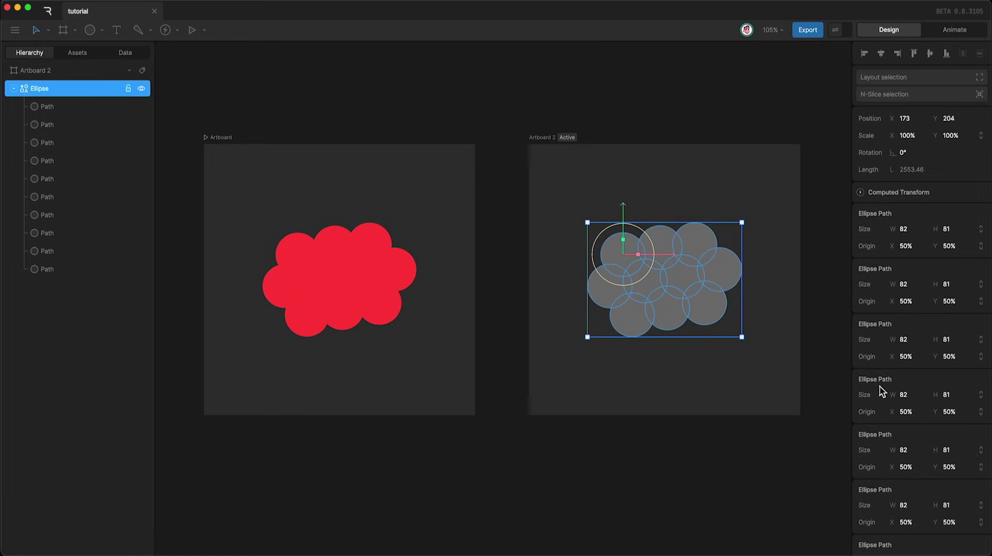
pyautogui.scroll(-8, 879, 386)
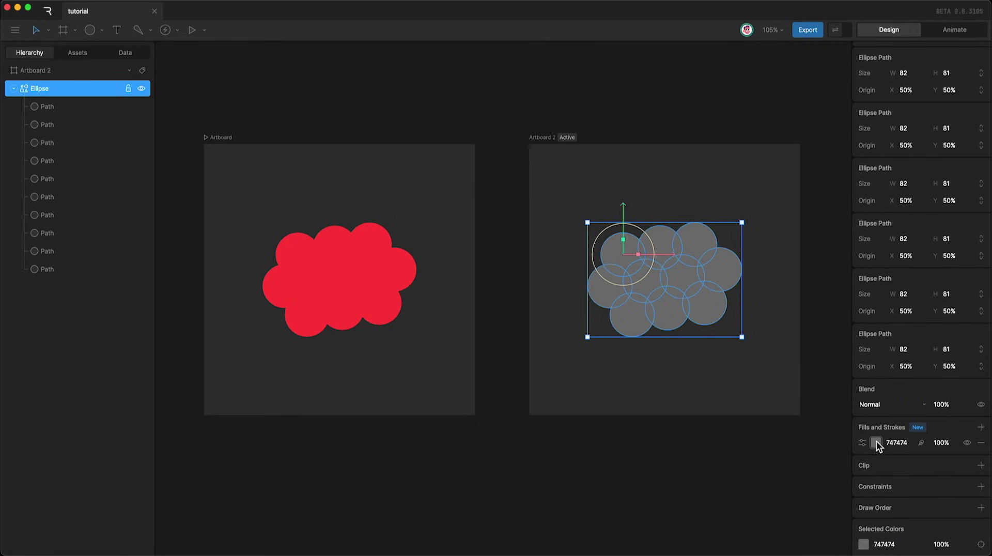
pyautogui.click(877, 443)
pyautogui.moveTo(811, 427); pyautogui.dragTo(824, 369)
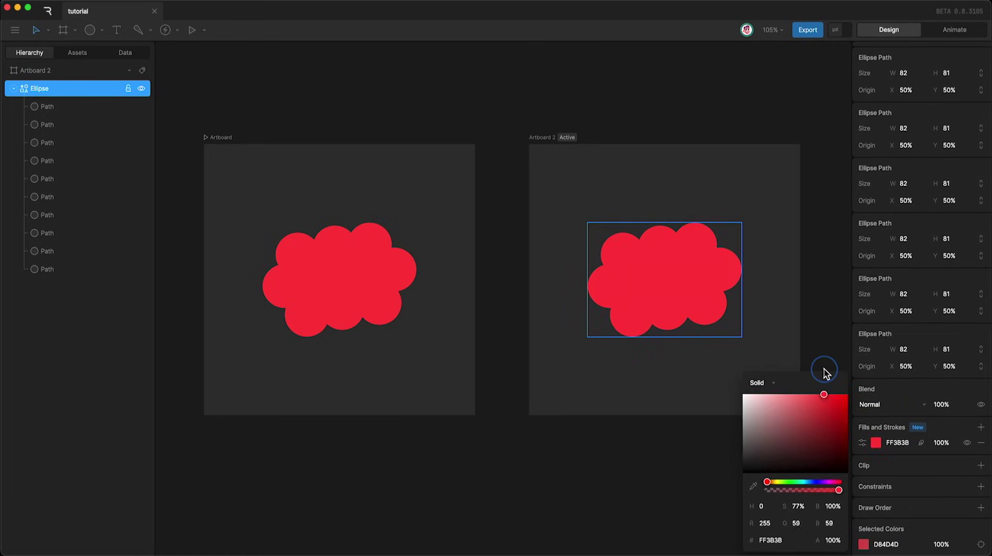
pyautogui.click(469, 429)
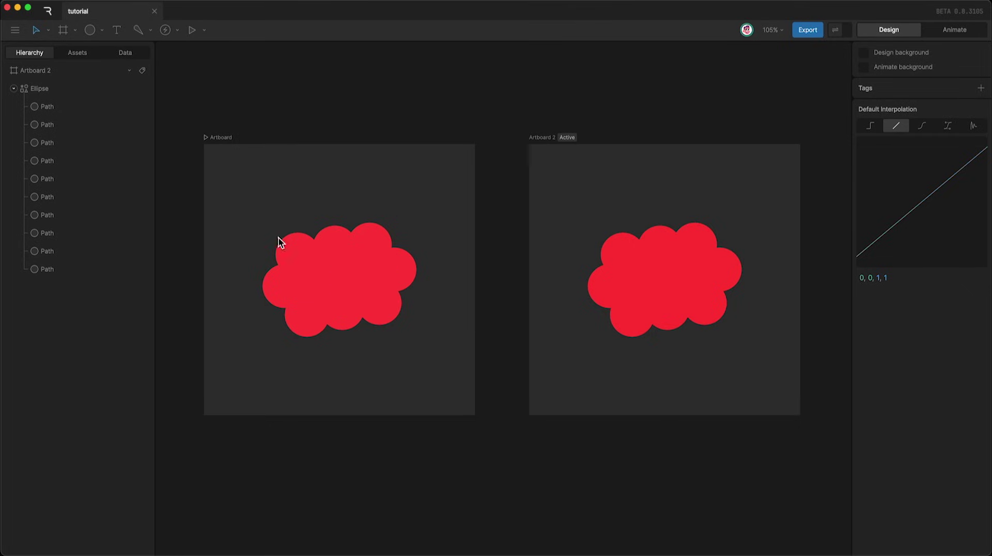
pyautogui.moveTo(299, 259); pyautogui.dragTo(337, 298)
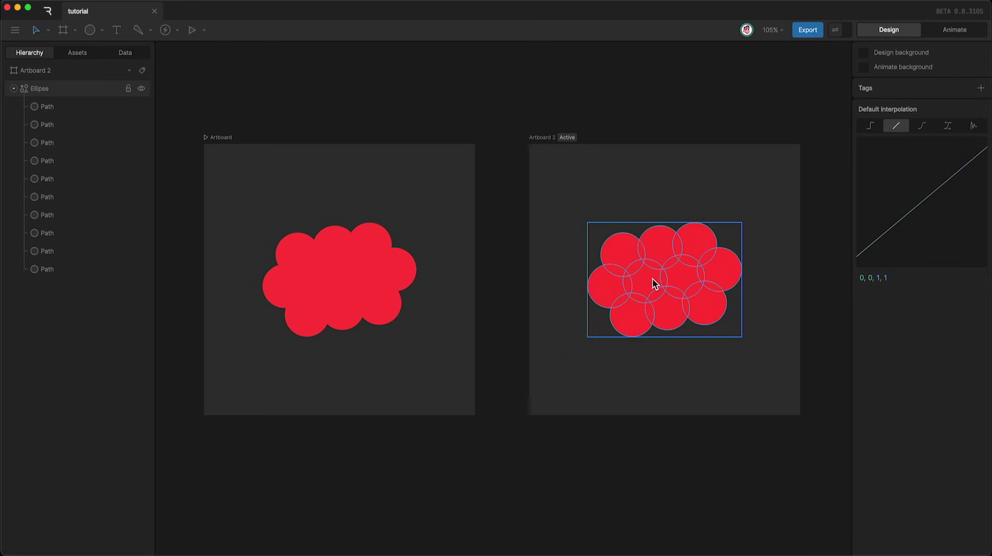
# Step: Give all ten left-cloud ellipses a white stroke of width 11 at once
pyautogui.click(416, 352)
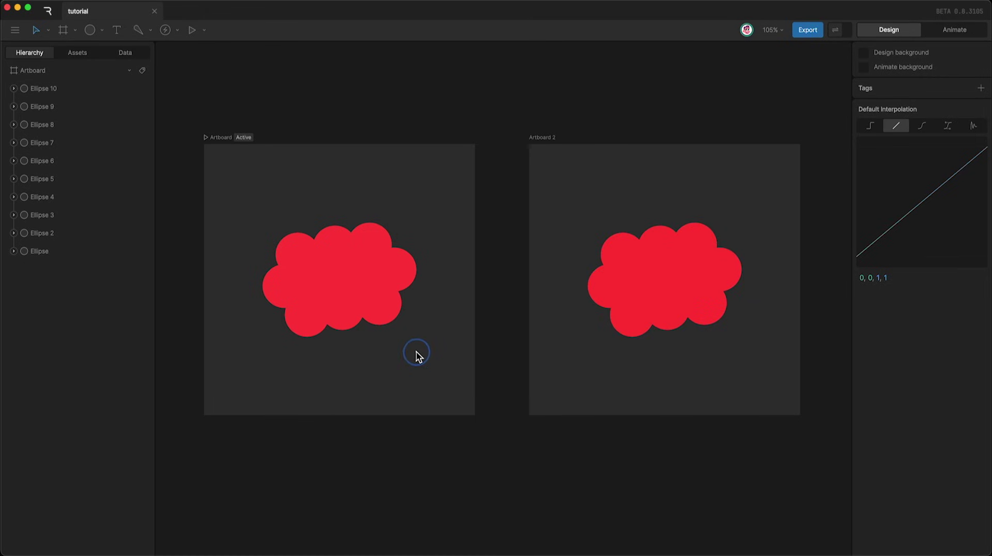
pyautogui.moveTo(424, 366); pyautogui.dragTo(182, 167)
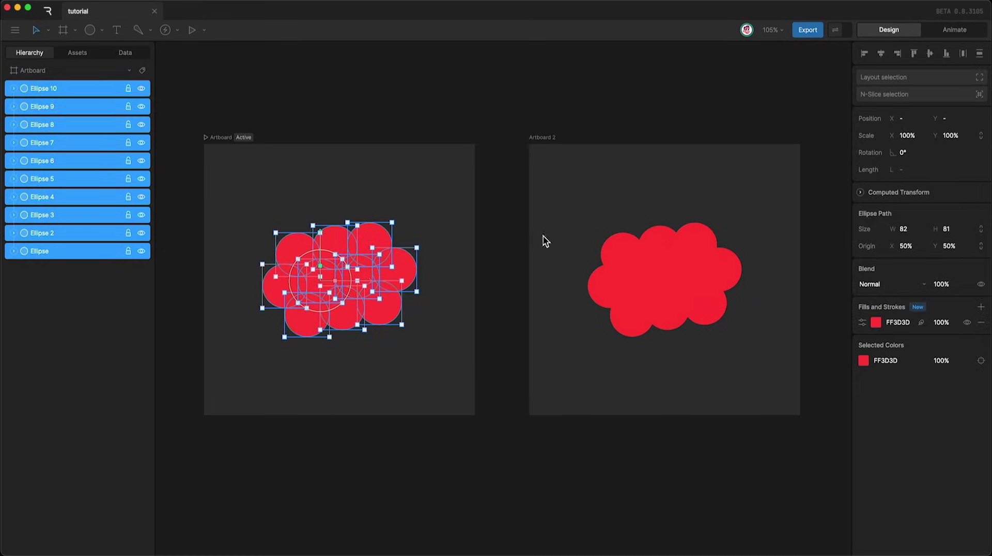
pyautogui.click(981, 307)
pyautogui.click(945, 347)
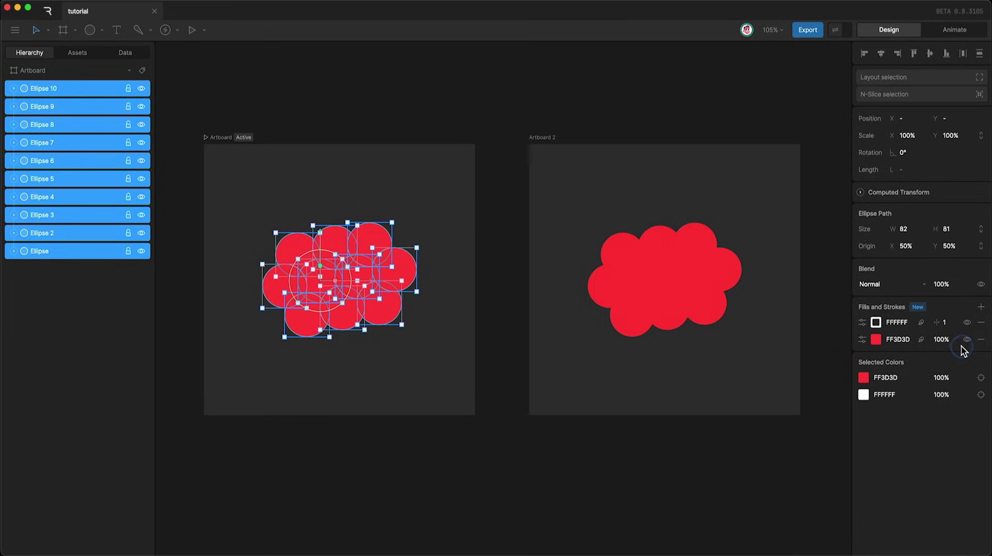
pyautogui.click(946, 323)
pyautogui.hotkey('shift', 'Up')
pyautogui.press('Return')
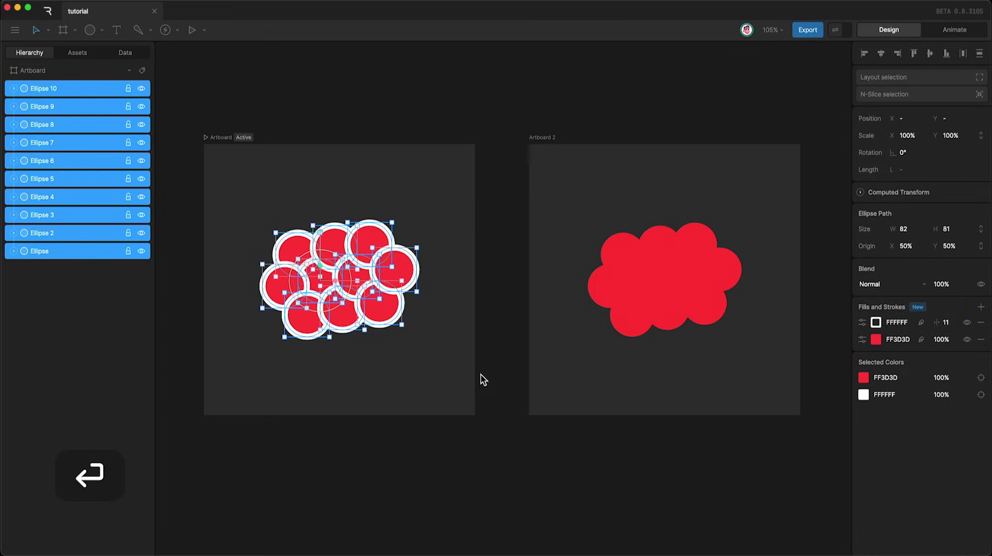
pyautogui.click(348, 373)
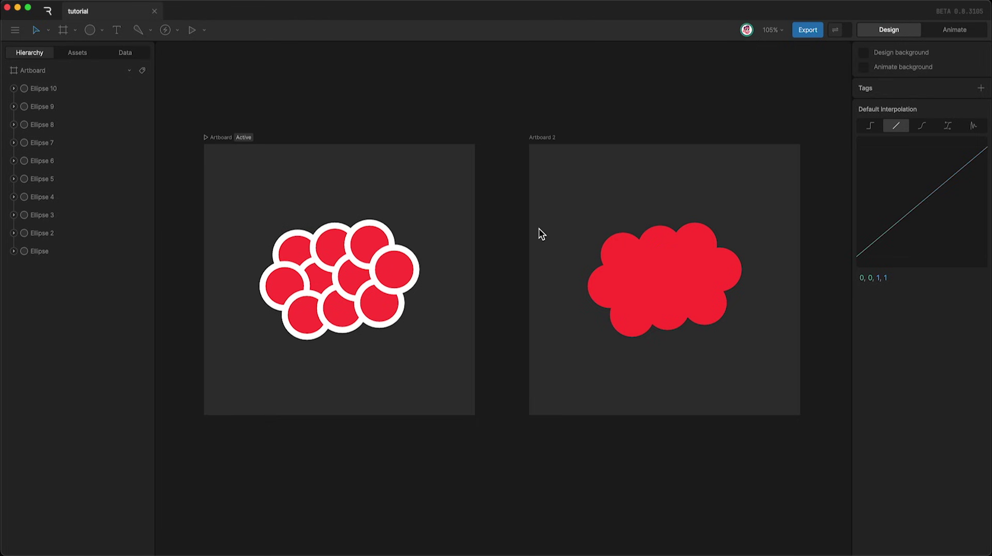
pyautogui.moveTo(568, 205); pyautogui.dragTo(765, 338)
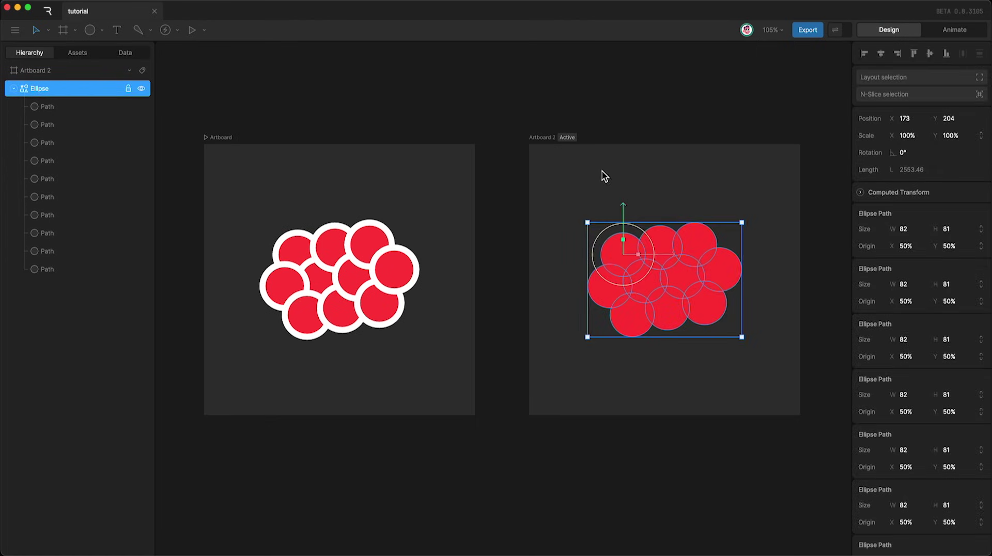
# Step: Add a white FFFFFF stroke of width 11 to Artboard 2's Ellipse shape
pyautogui.scroll(-5, 924, 406)
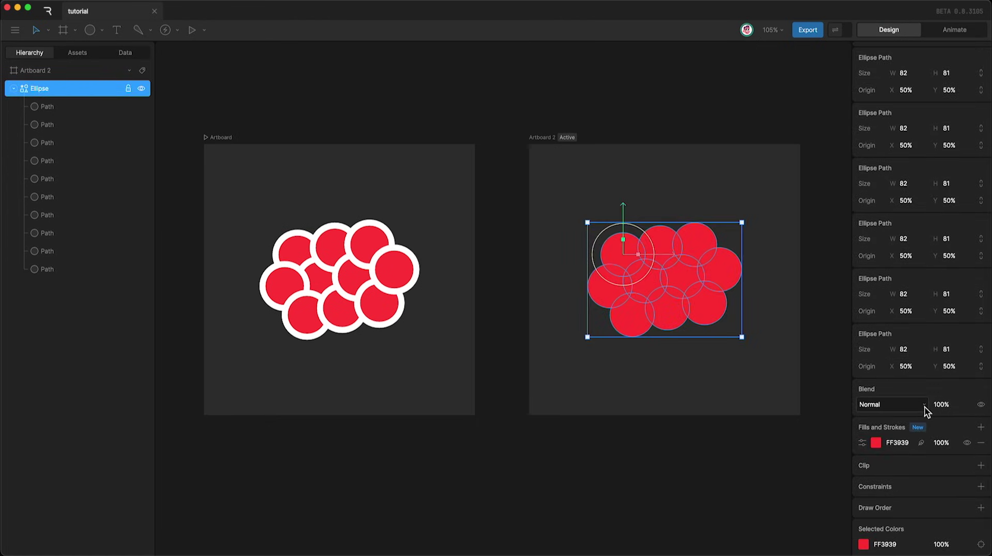
pyautogui.click(980, 428)
pyautogui.click(964, 467)
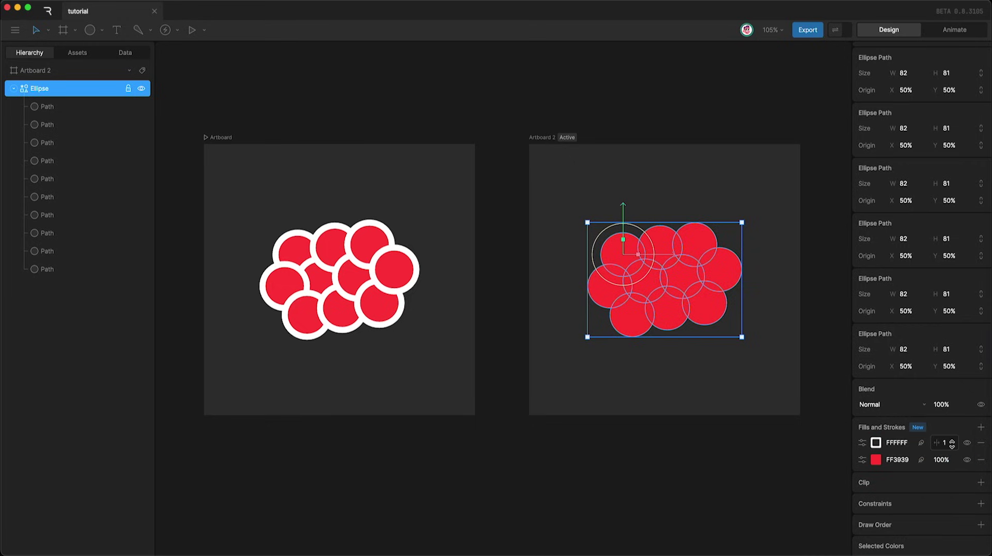
pyautogui.click(943, 443)
pyautogui.hotkey('shift', 'Up')
pyautogui.press('Return')
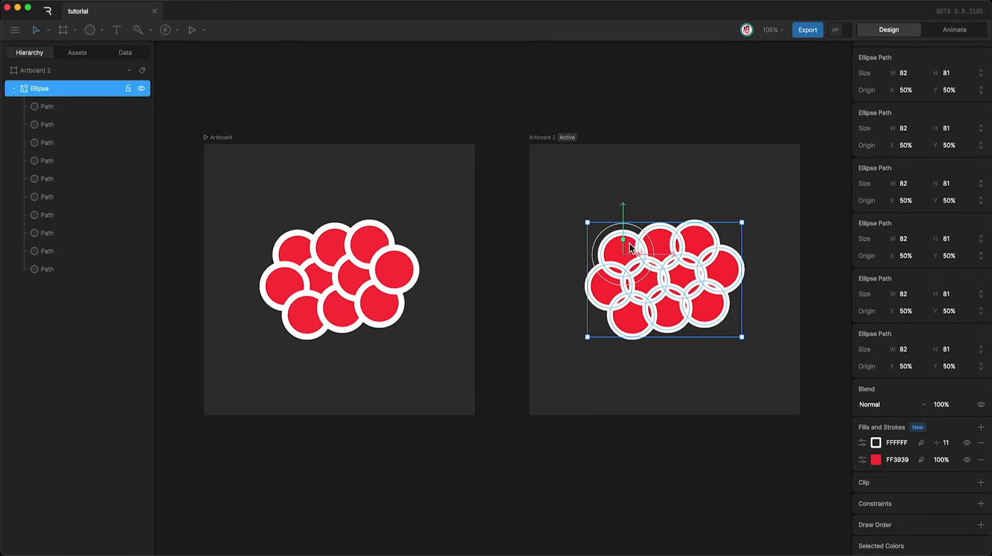
pyautogui.click(509, 382)
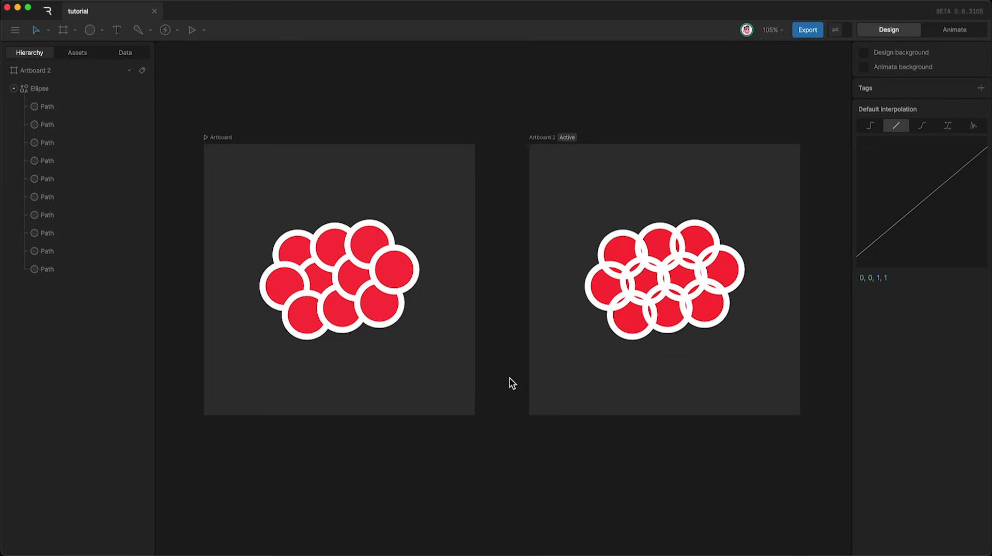